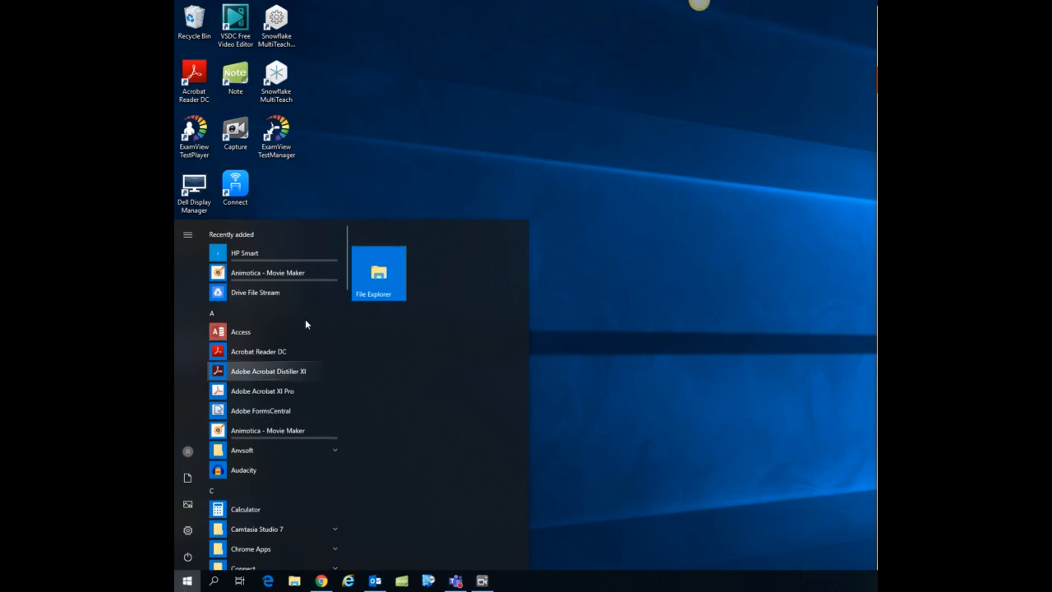
Launch Word by searching for it and start a blank document.
left_click_drag(348, 263, 316, 525)
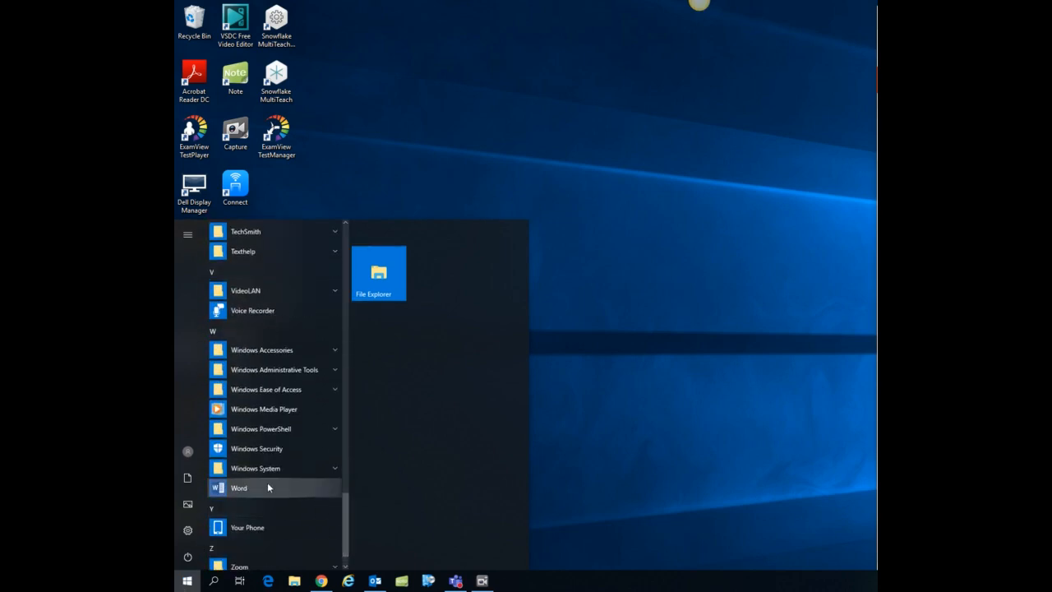
left_click(214, 581)
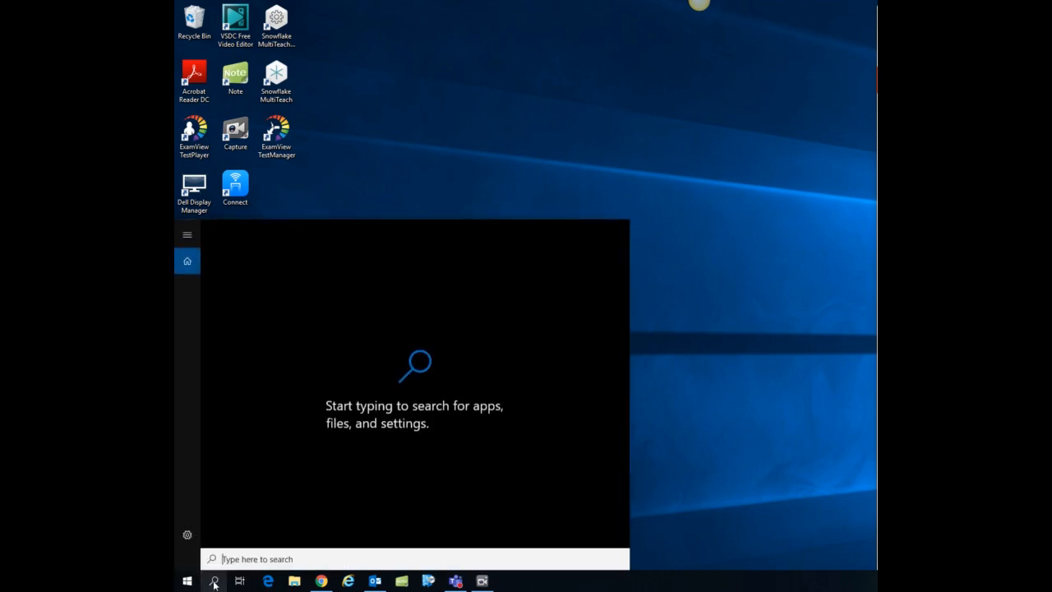
type("word")
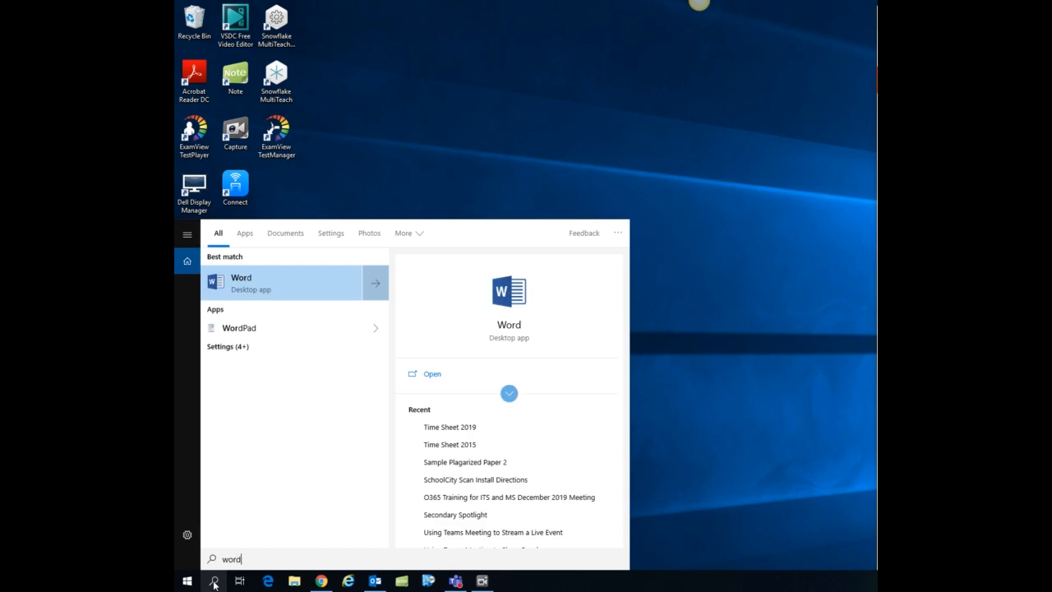
left_click(240, 283)
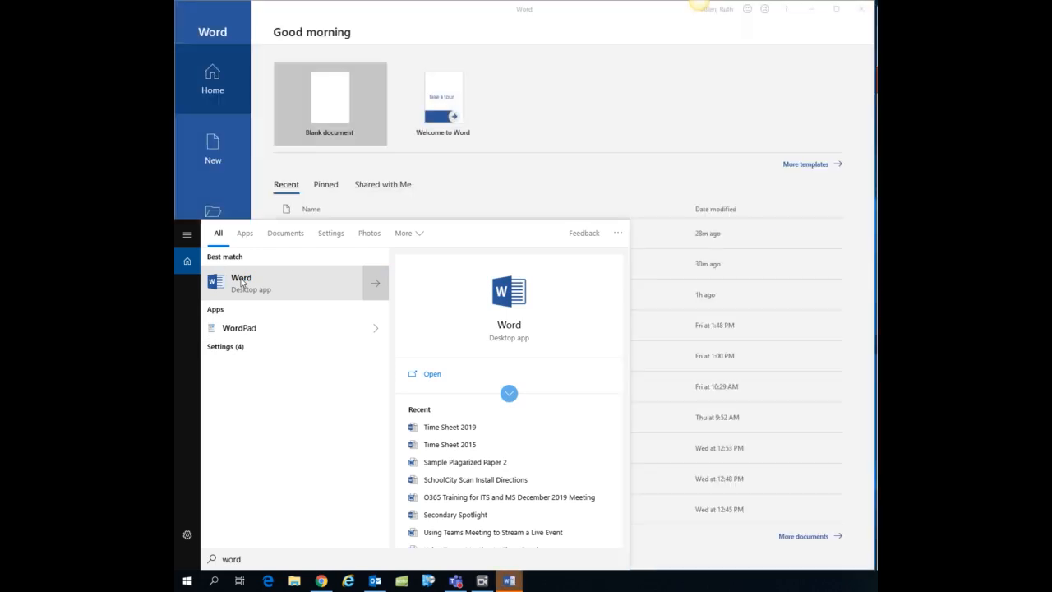
left_click(322, 105)
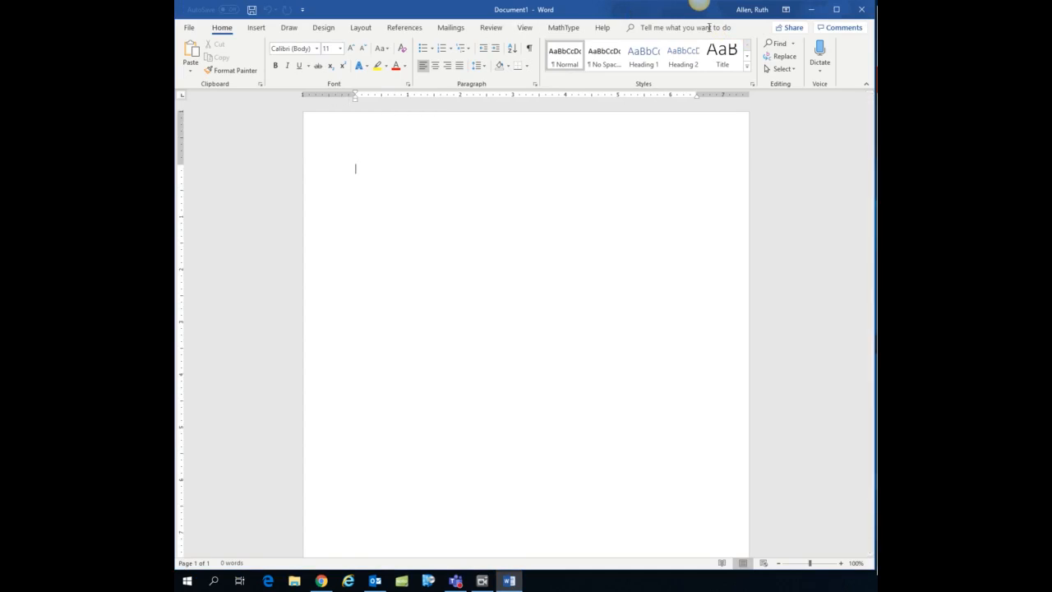
Dictate a sentence into the blank document with Office Dictation, then stop dictating.
left_click(820, 72)
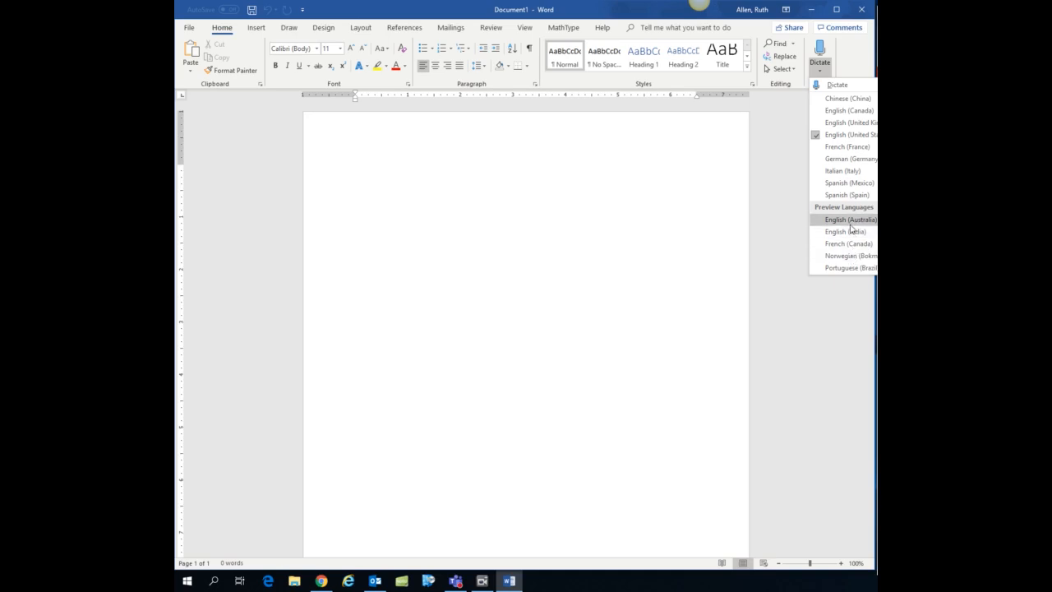
left_click(838, 85)
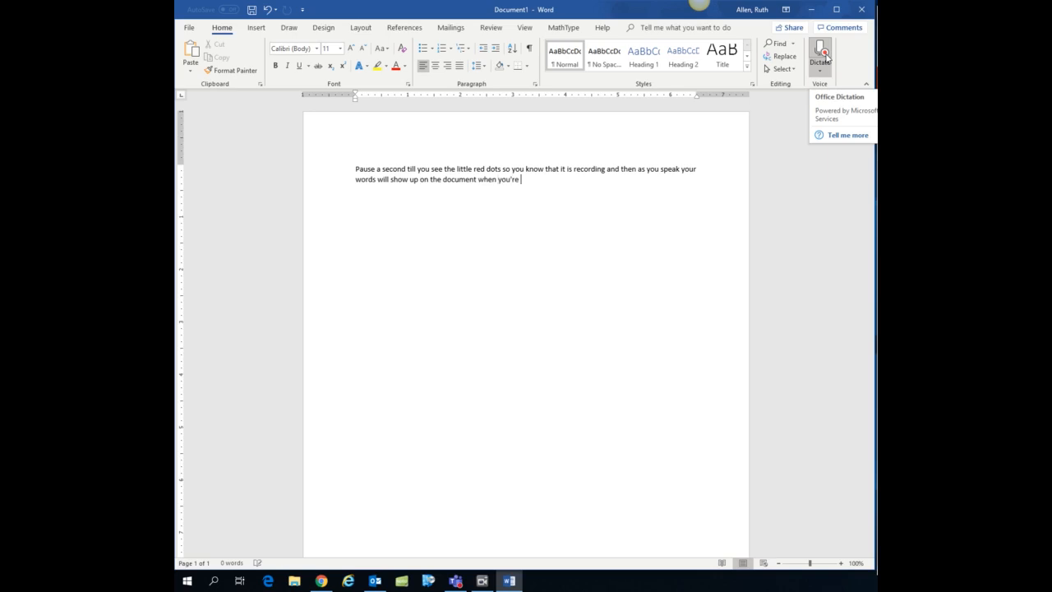
left_click(822, 56)
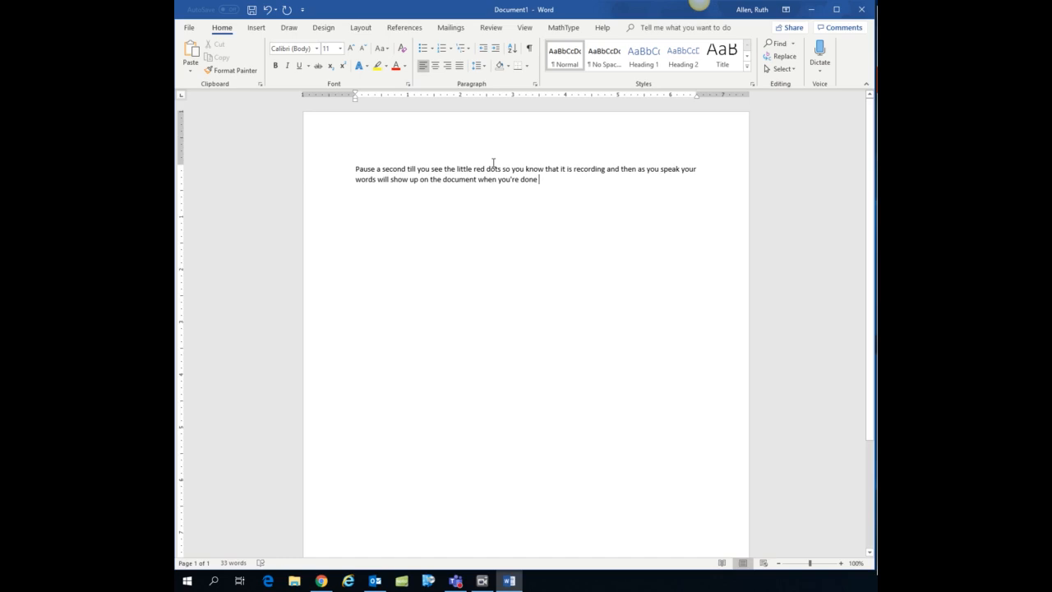
Open "Sample Plagarized Paper 2.docx" from the OneDrive - FORSYTH COUNTY SCHOOL SYSTEM location.
left_click(190, 29)
left_click(209, 97)
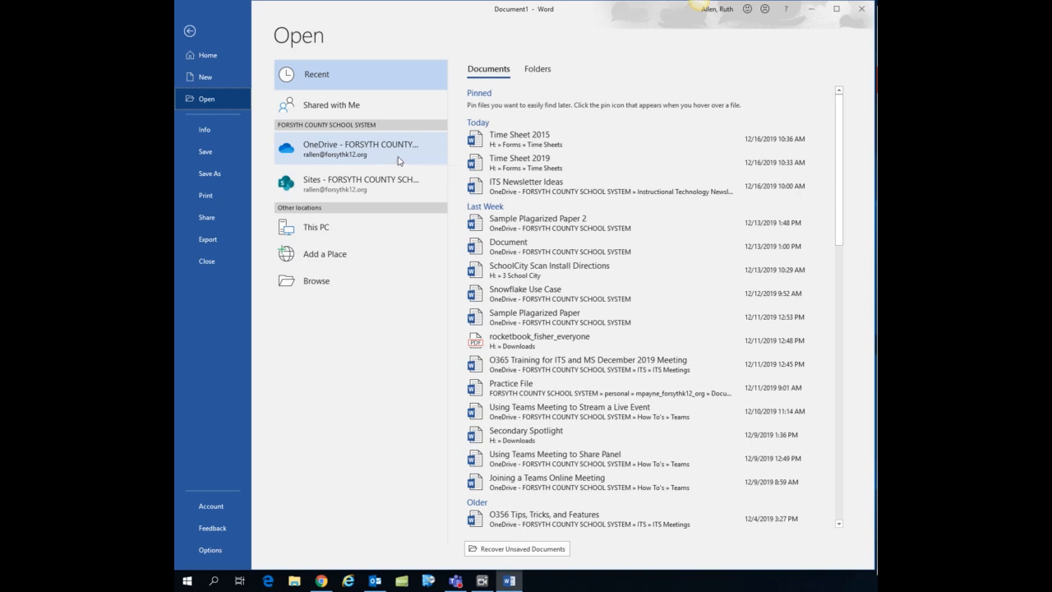
left_click(322, 152)
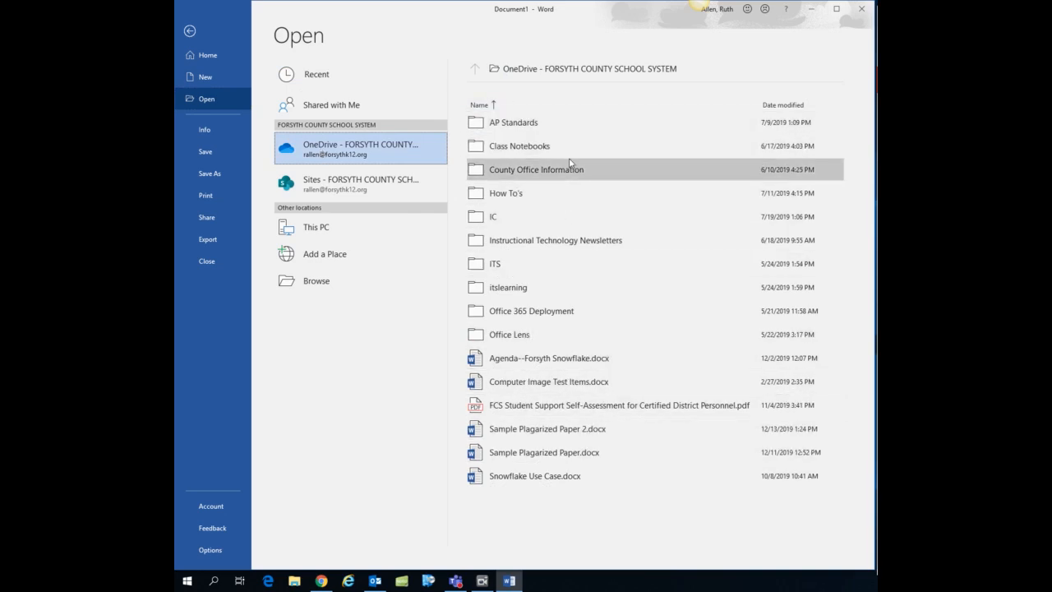
left_click(321, 232)
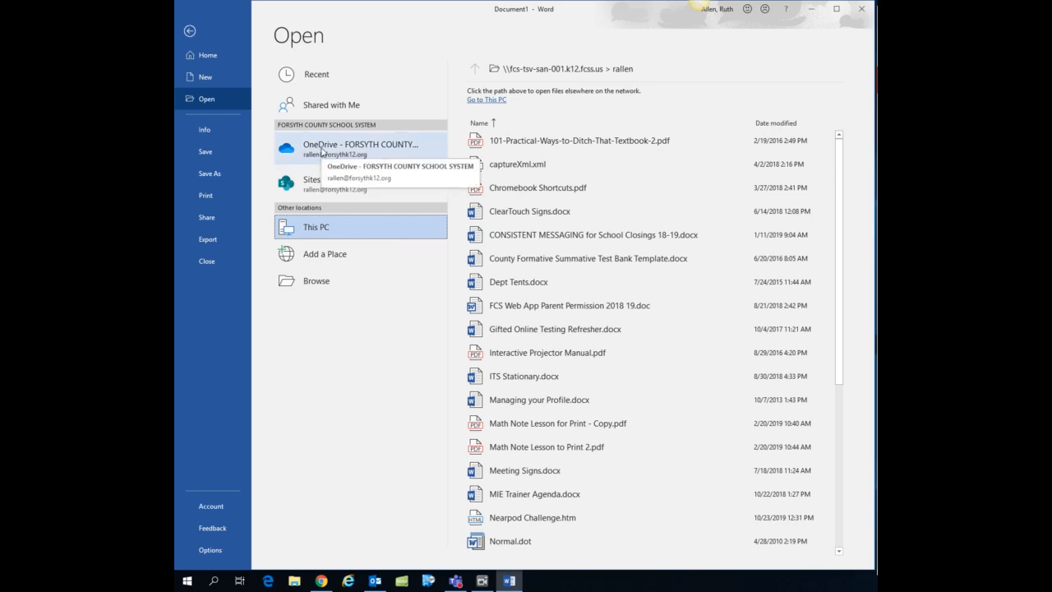
left_click(322, 151)
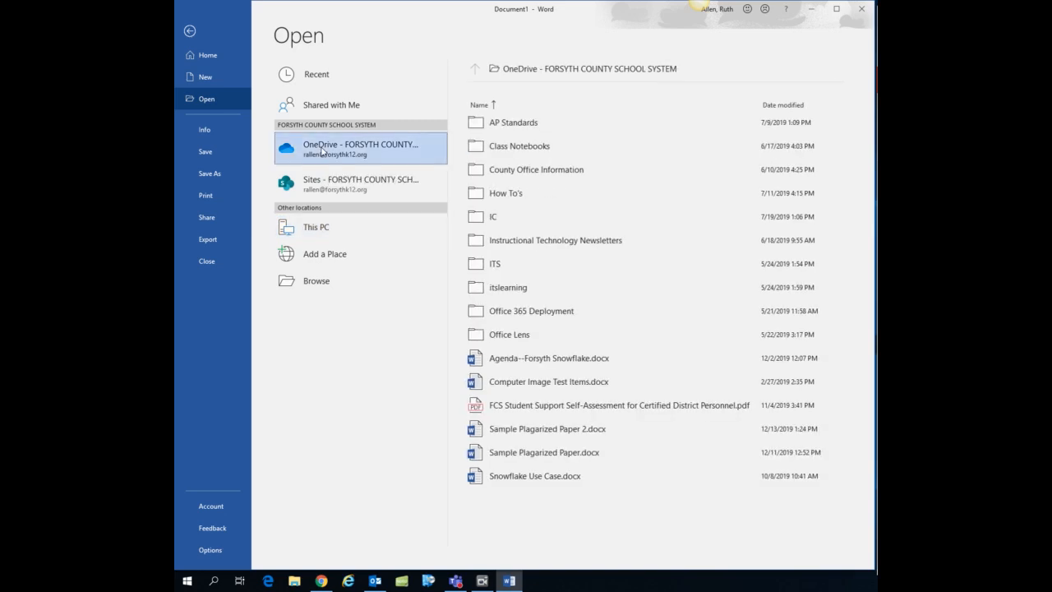
left_click(561, 430)
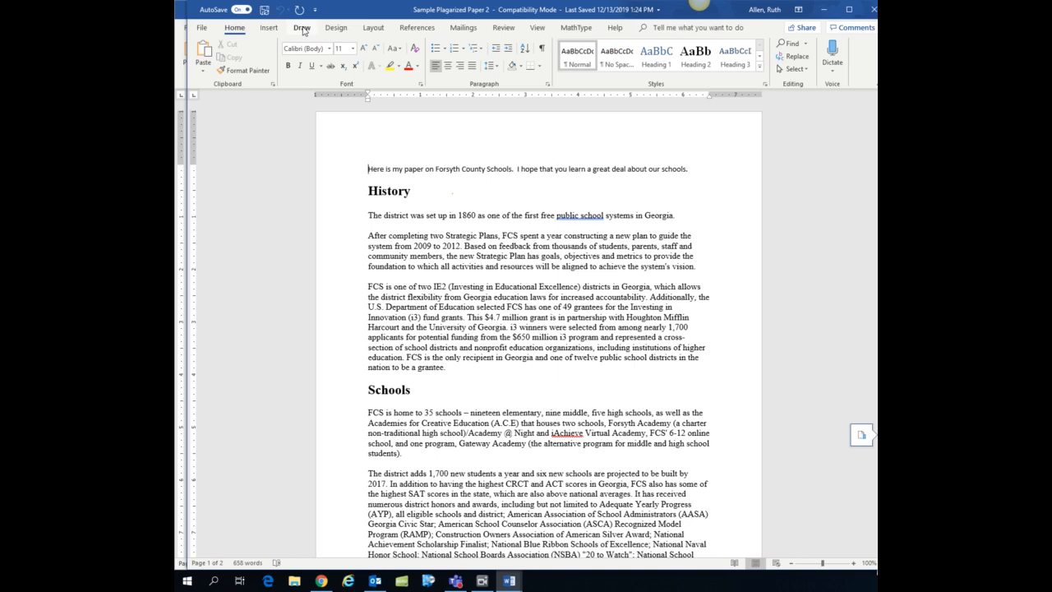
Open Word Options to view the Customize Ribbon settings, then close the dialog.
left_click(201, 29)
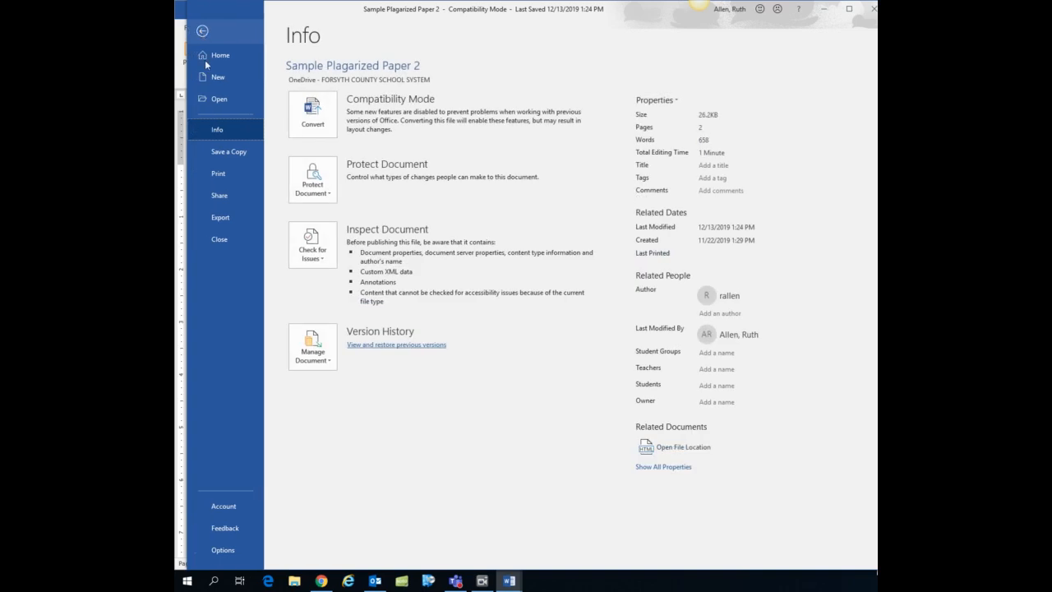
left_click(220, 550)
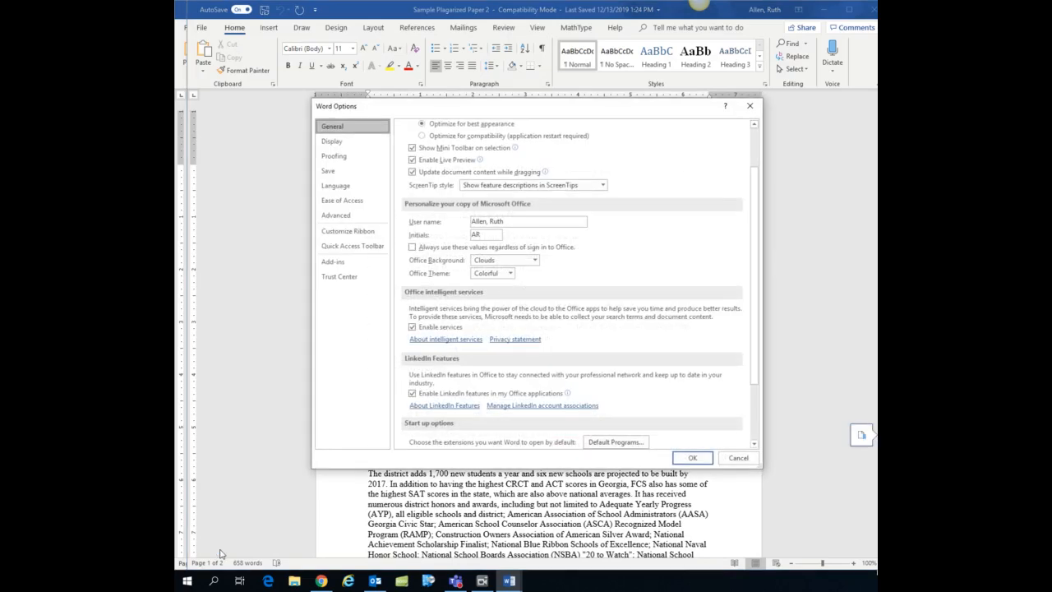
left_click(348, 234)
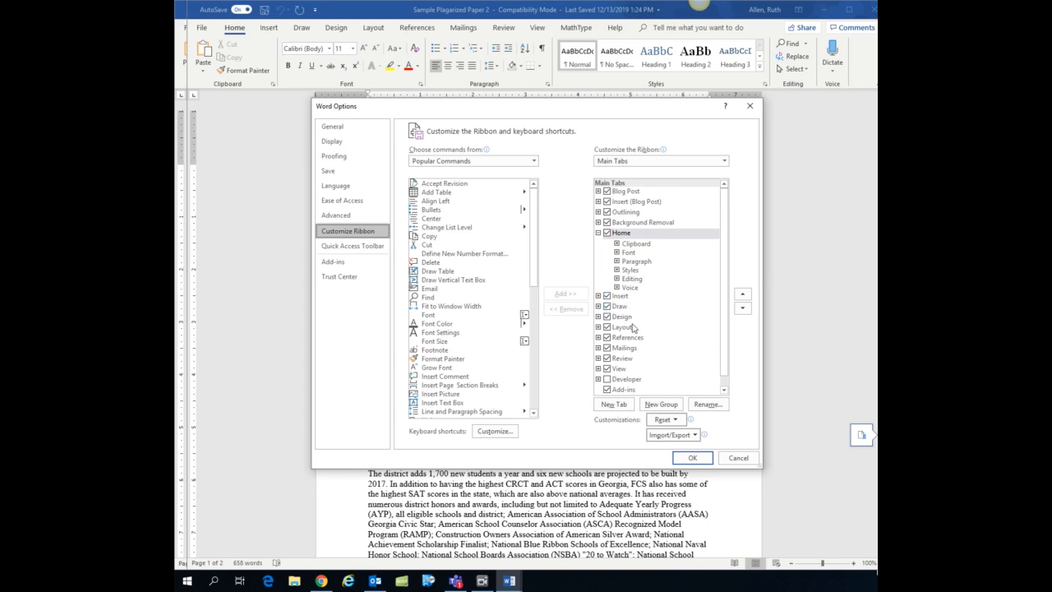
left_click(692, 458)
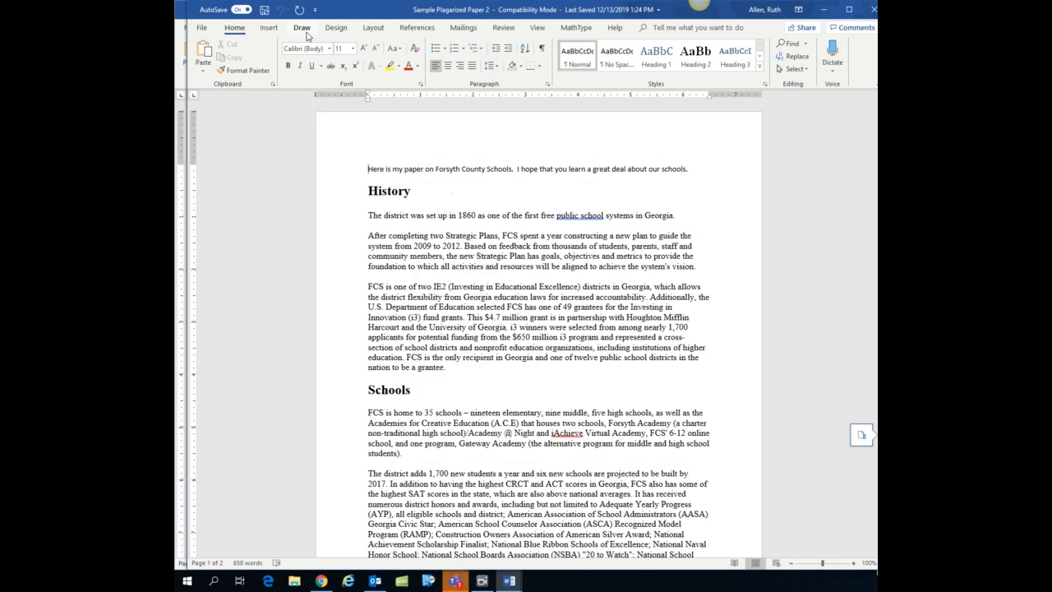
Switch to the Draw tools, dismiss the ink gestures tip, and set the first pen's colour to pink.
left_click(302, 30)
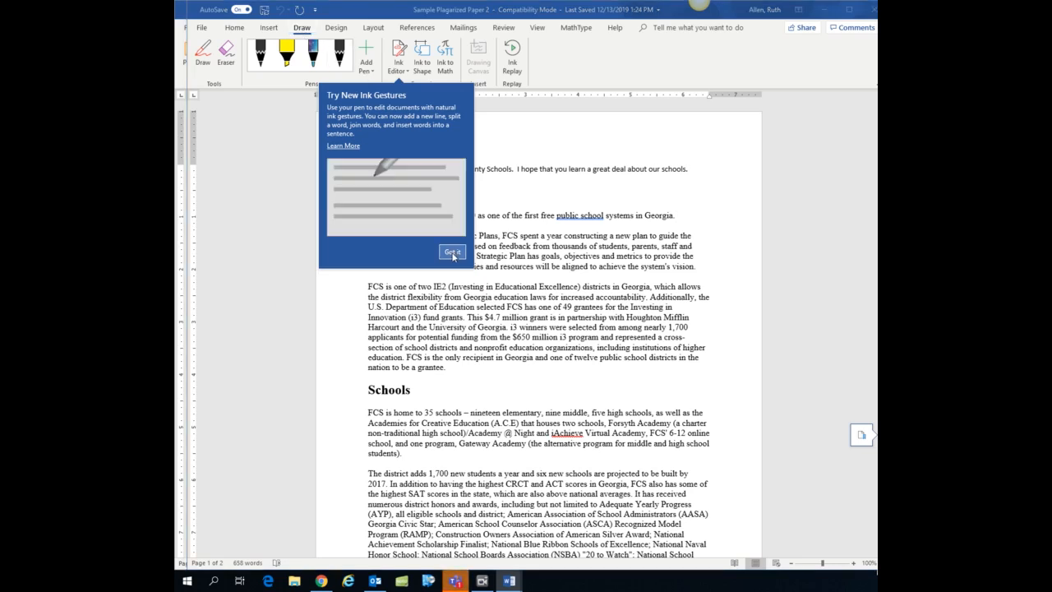
left_click(452, 251)
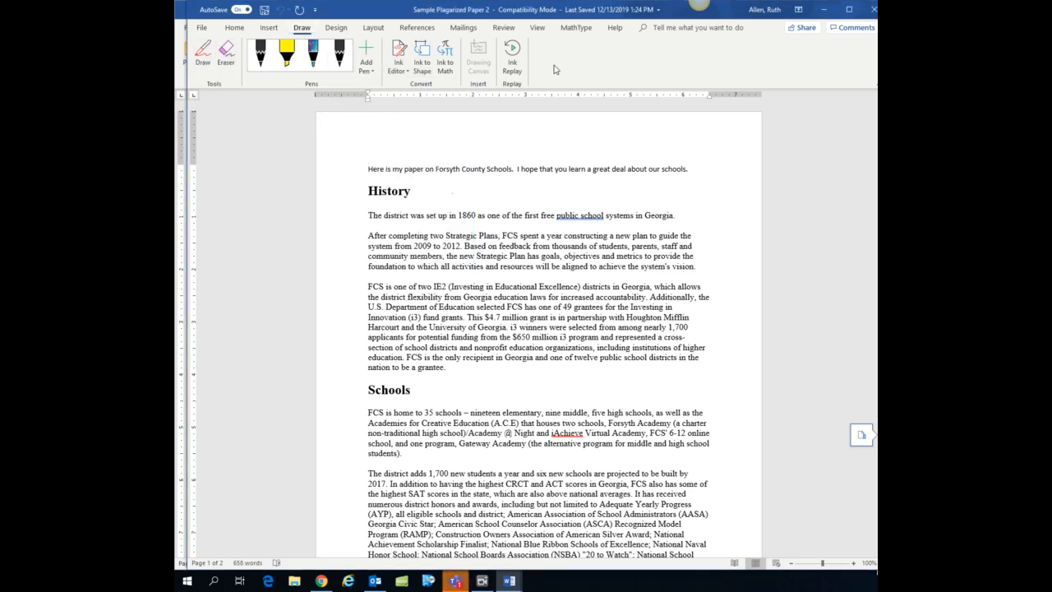
left_click(339, 59)
left_click(264, 68)
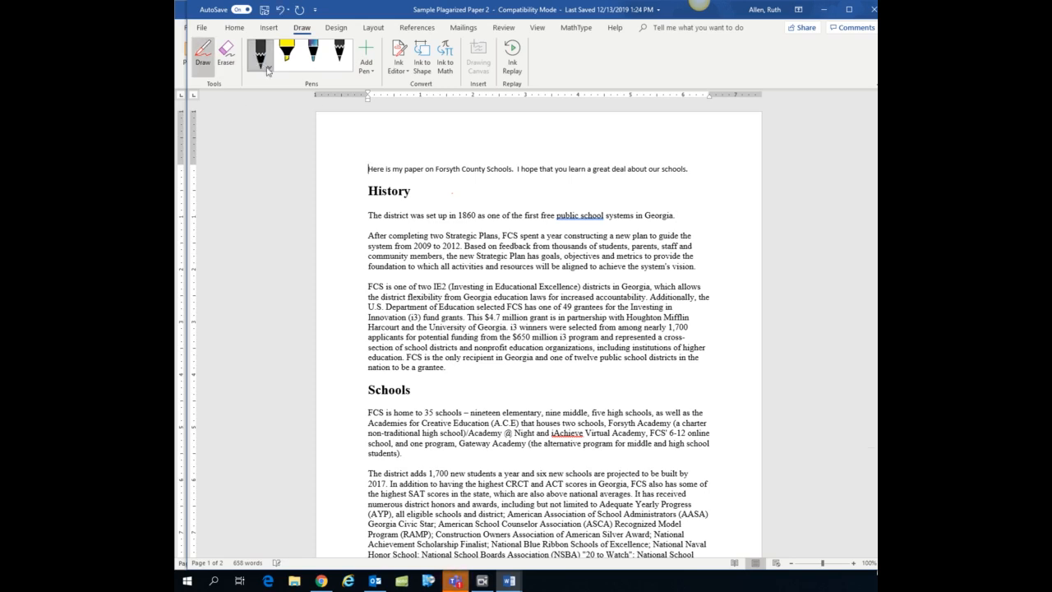
left_click(268, 71)
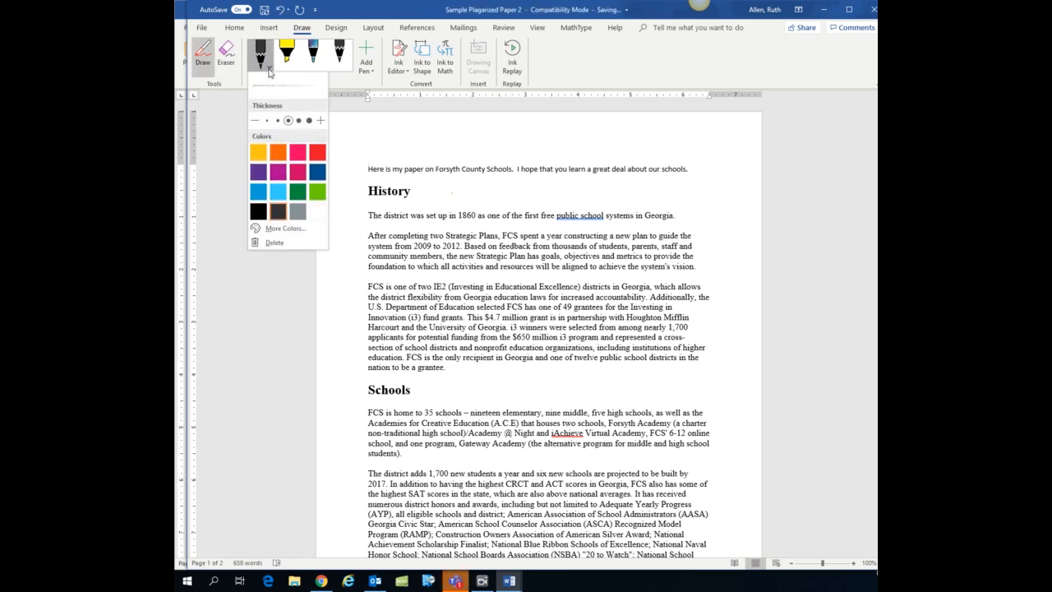
left_click(299, 171)
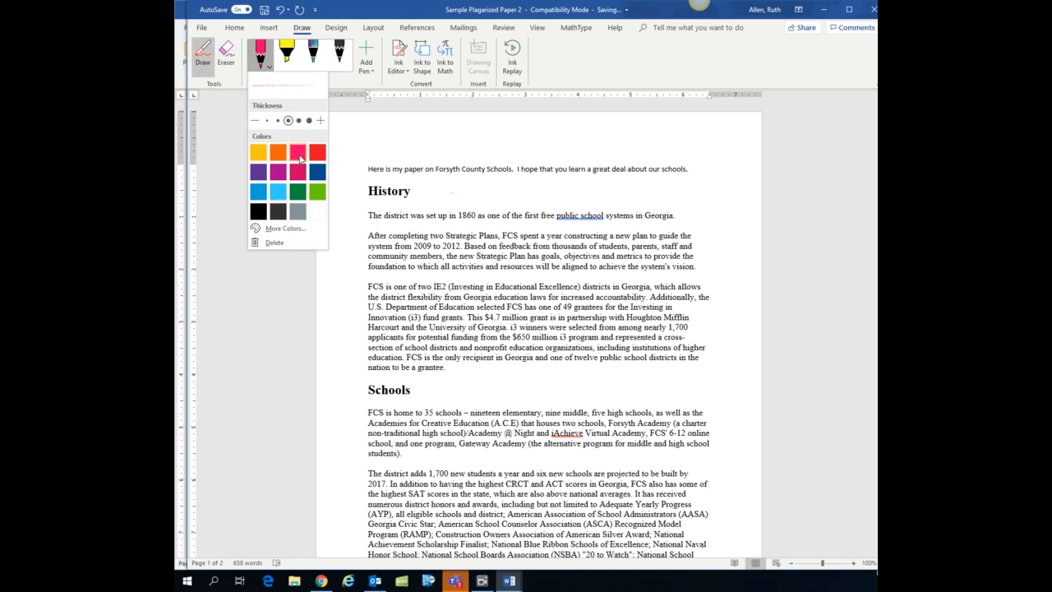
Circle the introductory sentence and the paragraph beginning "FCS is one of two IE2" with pink ink.
left_click(370, 161)
mouse_move(645, 203)
left_mouse_down()
mouse_move(636, 148)
mouse_move(394, 153)
mouse_move(359, 169)
left_mouse_up()
left_click_drag(373, 239, 532, 244)
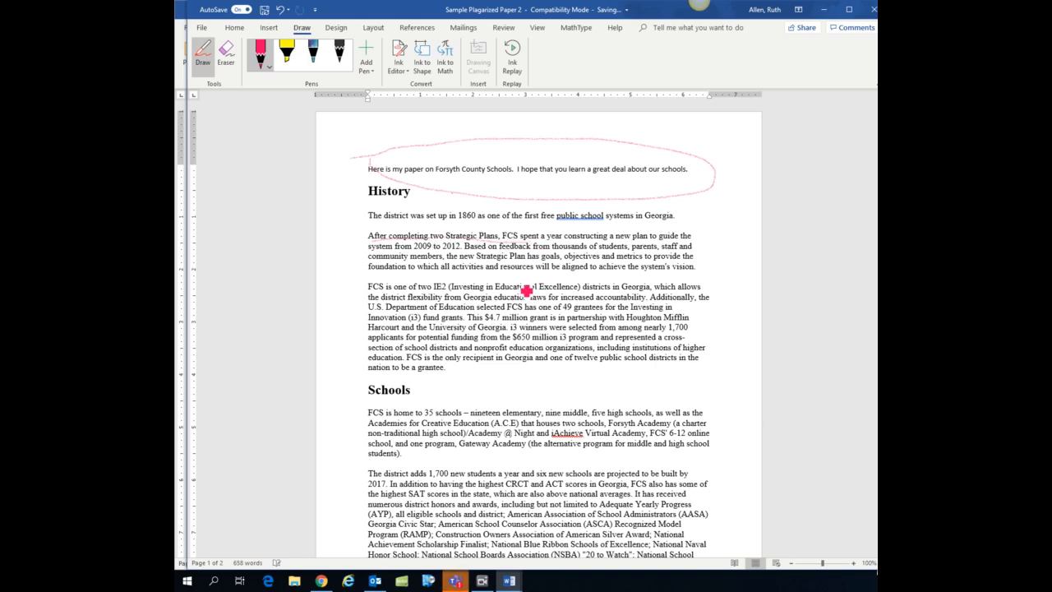
mouse_move(362, 280)
left_mouse_down()
mouse_move(360, 370)
mouse_move(565, 393)
mouse_move(701, 374)
mouse_move(711, 283)
mouse_move(362, 286)
left_mouse_up()
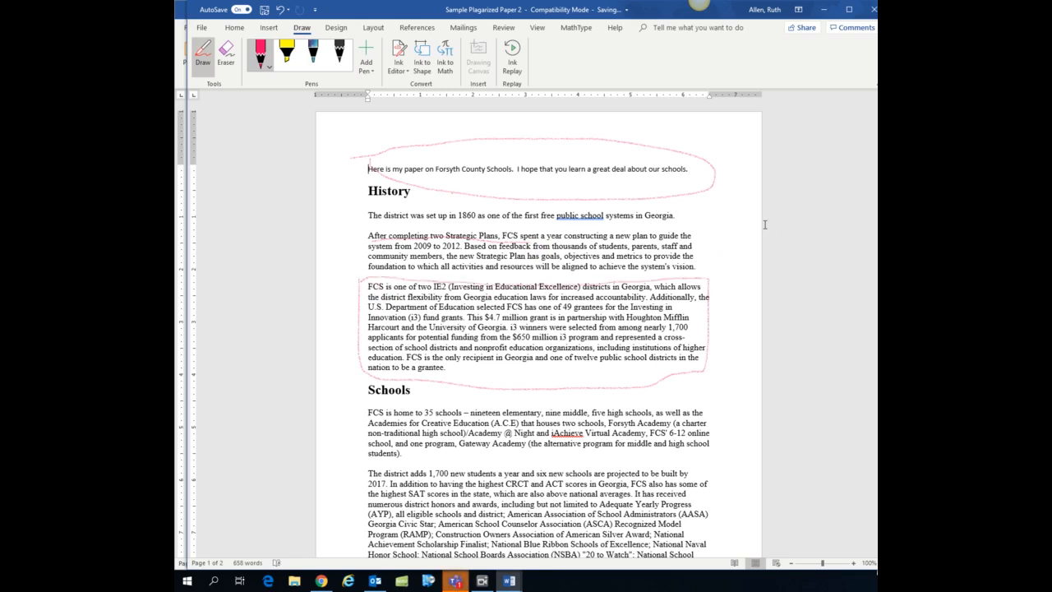
left_click_drag(875, 197, 875, 423)
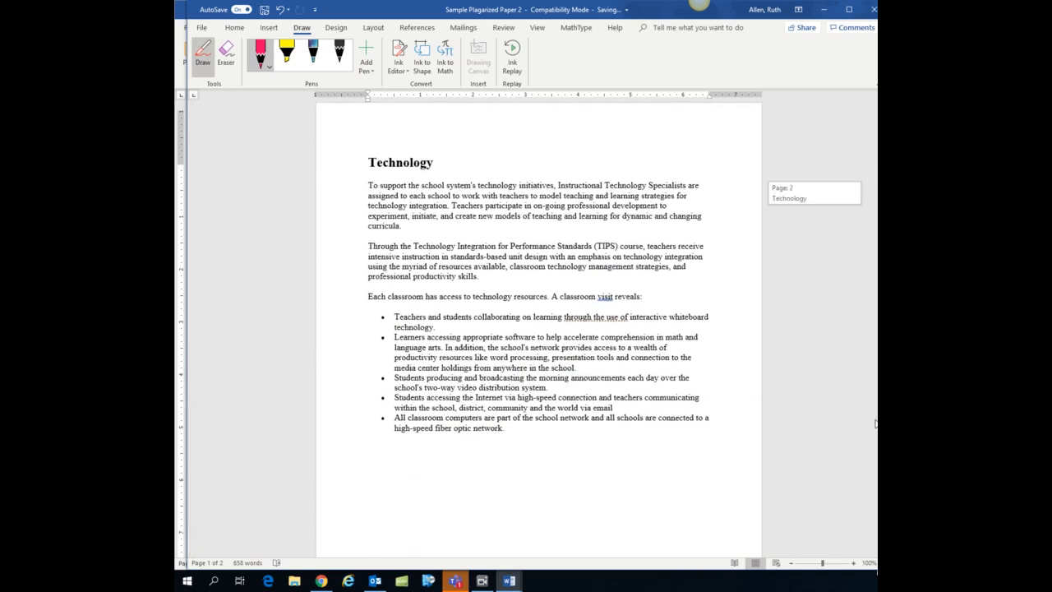
mouse_move(371, 236)
left_mouse_down()
mouse_move(425, 240)
mouse_move(403, 296)
mouse_move(530, 298)
mouse_move(626, 238)
mouse_move(381, 257)
mouse_move(374, 284)
left_mouse_up()
left_click_drag(864, 238, 865, 182)
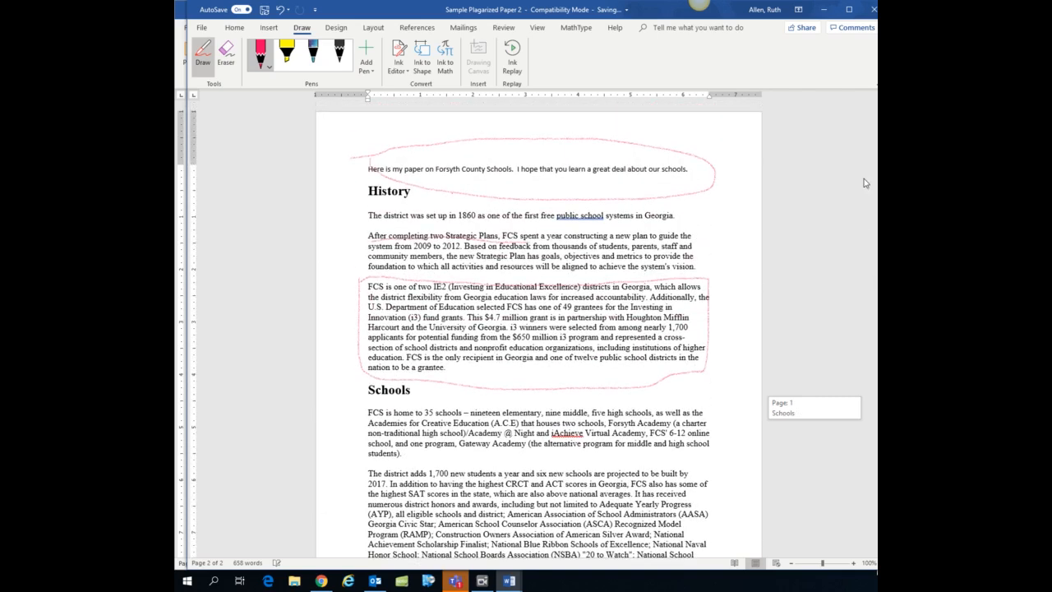
left_click_drag(864, 179, 864, 178)
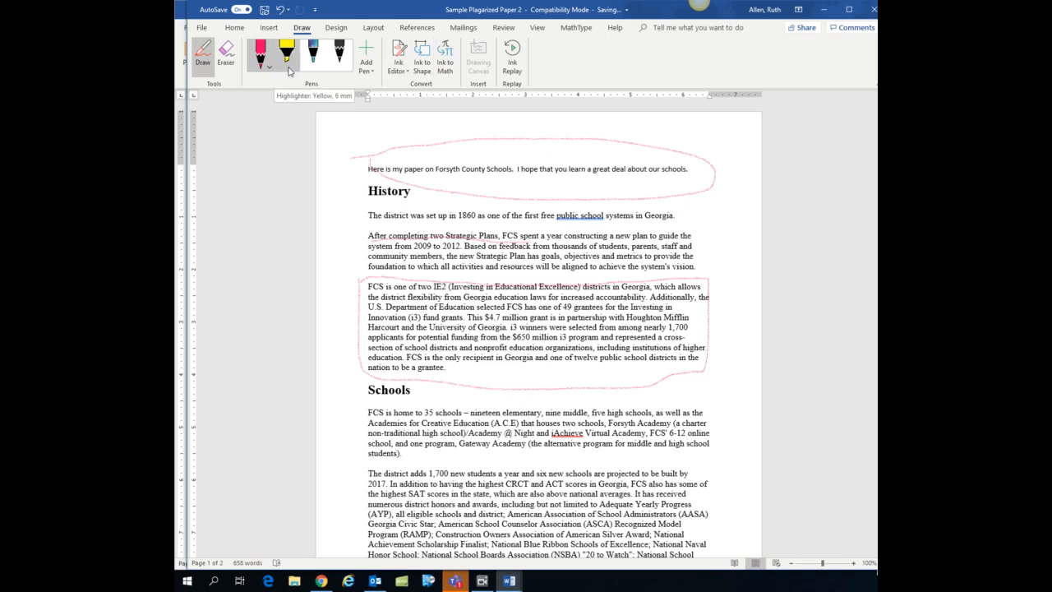
Replay the ink strokes with Ink Replay, continue past the compatibility check, and close the replay bar.
left_click(513, 72)
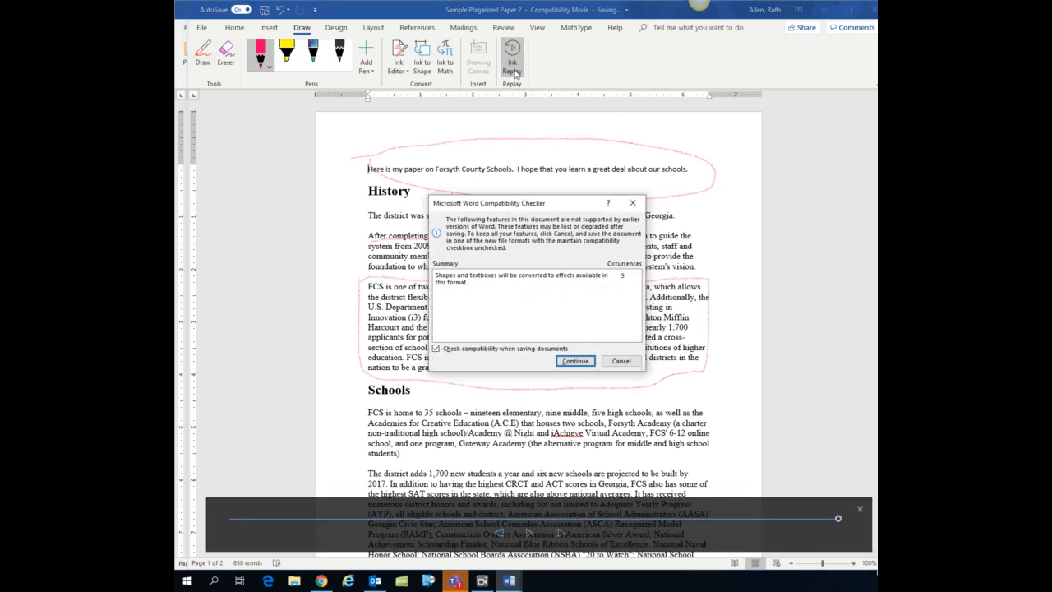
left_click(570, 359)
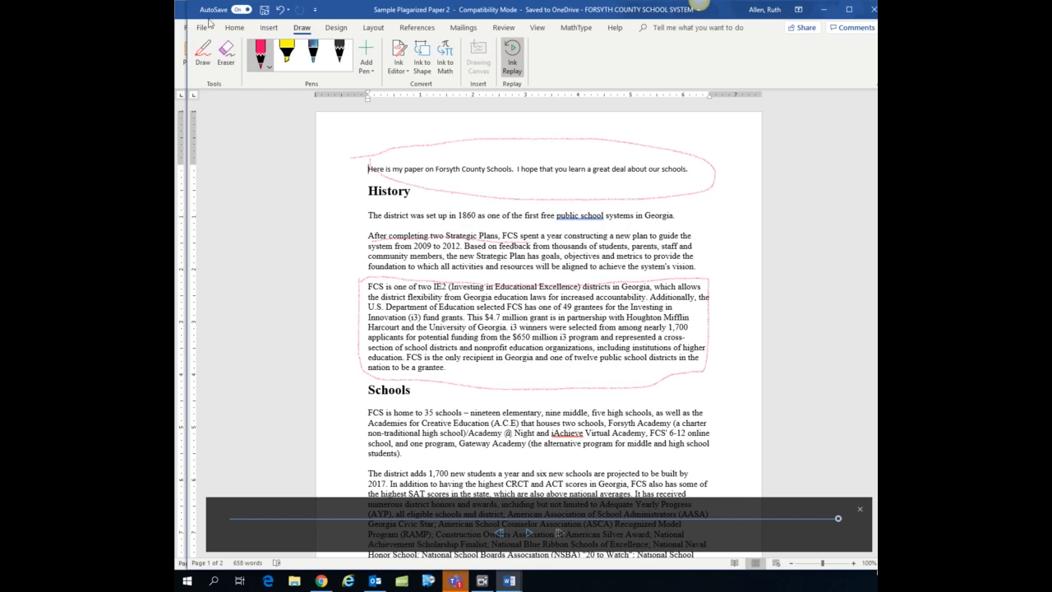
left_click(234, 28)
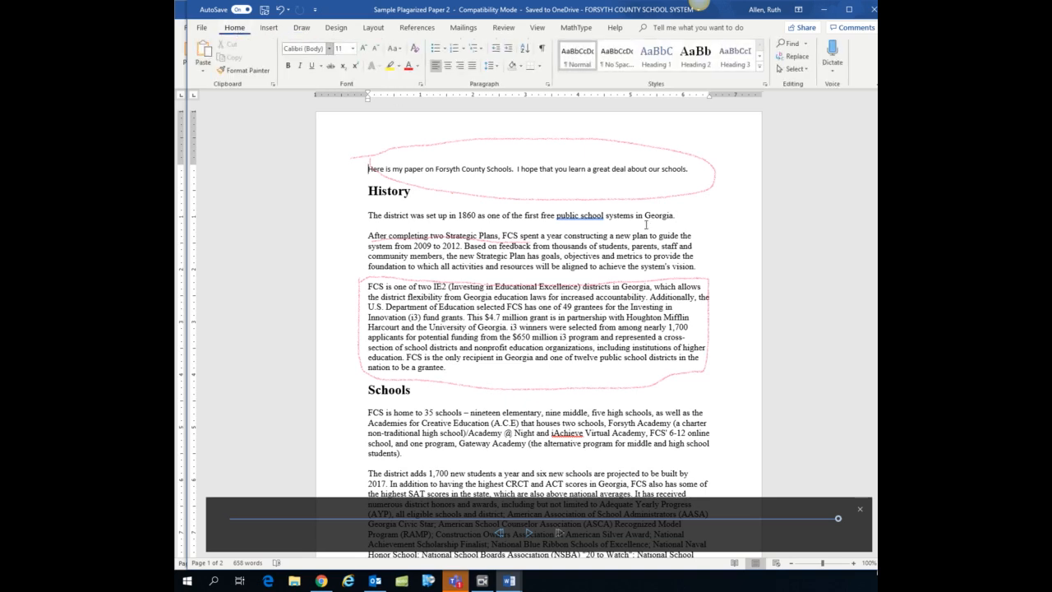
left_click(860, 510)
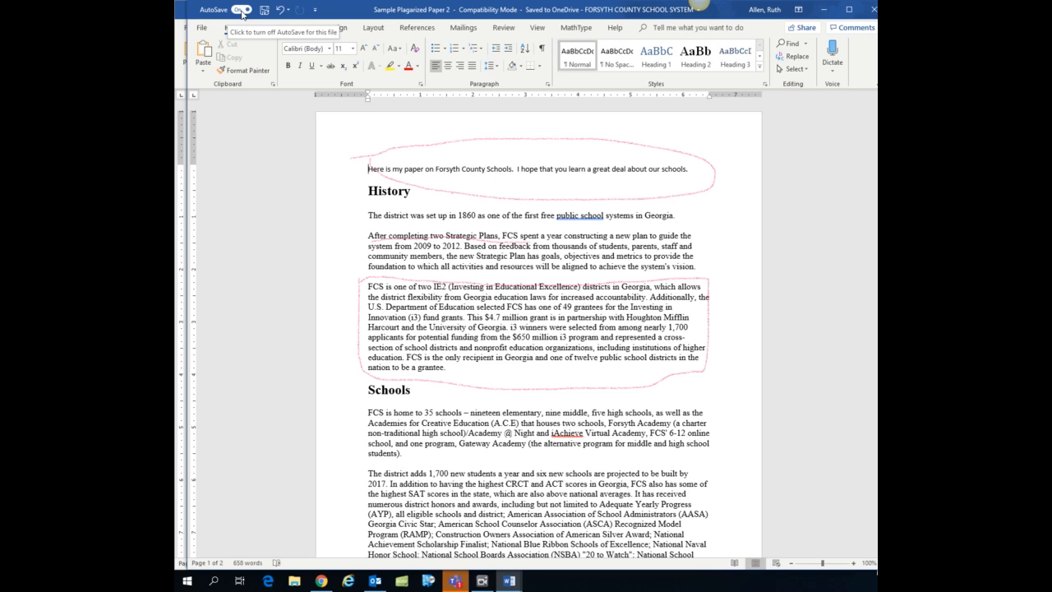
Open the Save a Copy page to view the save locations, then return to the document.
left_click(201, 29)
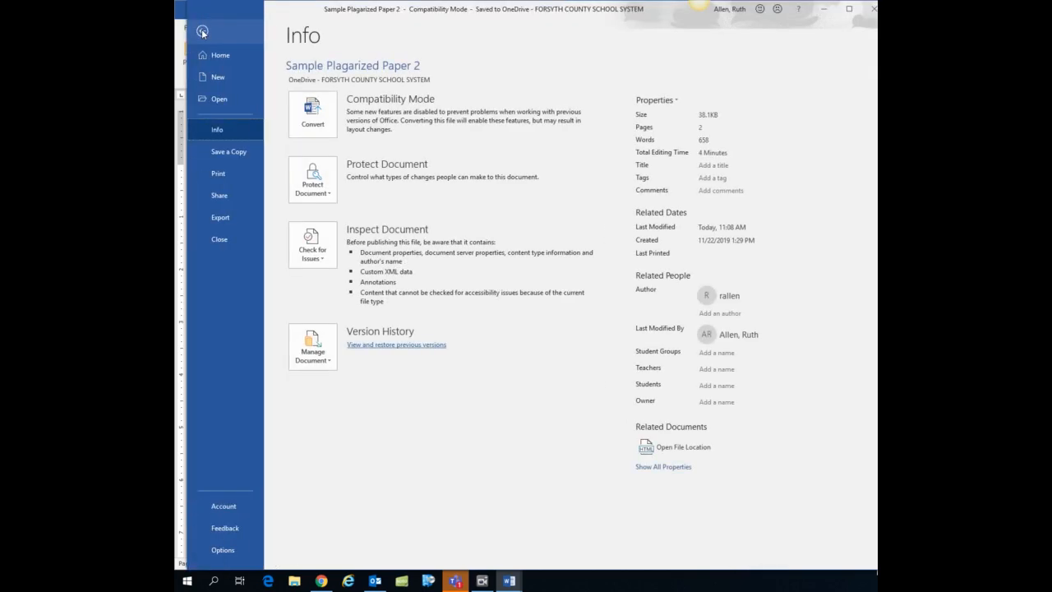
left_click(227, 151)
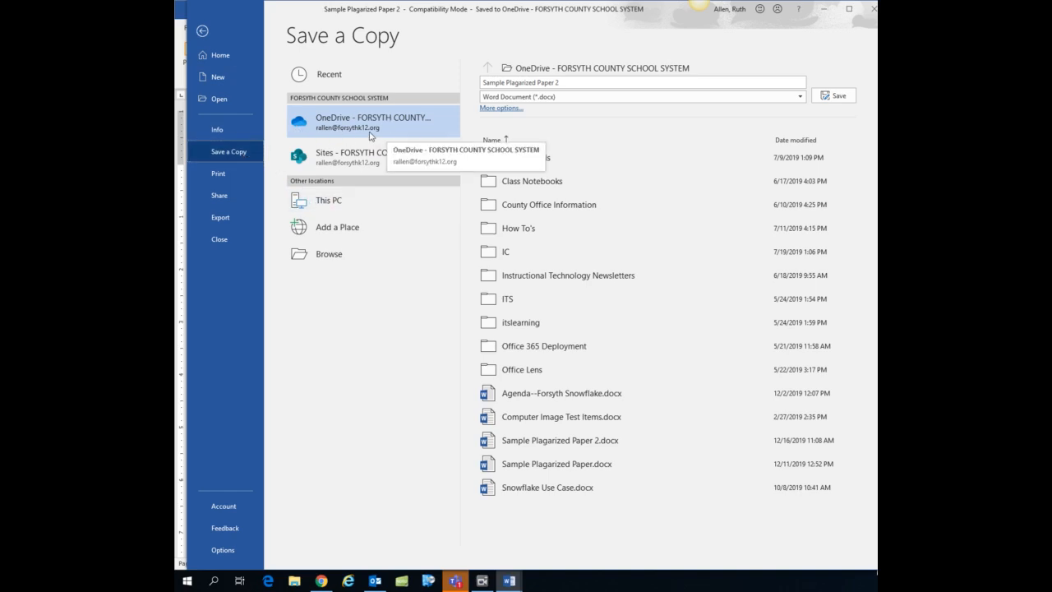
left_click(203, 31)
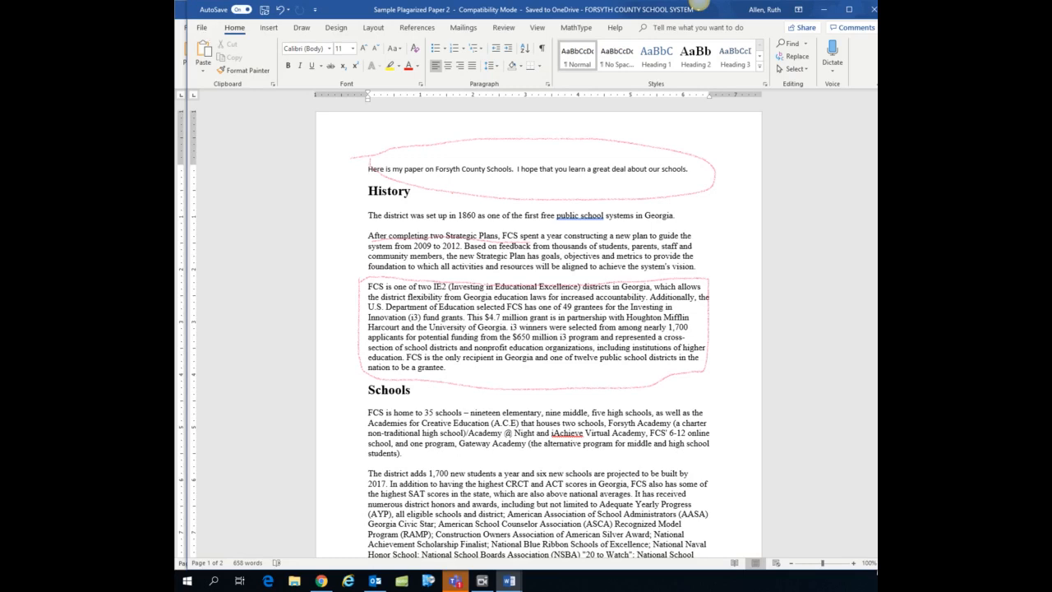
Open the Share dialog's link settings and turn off editing permission for the link.
left_click(807, 29)
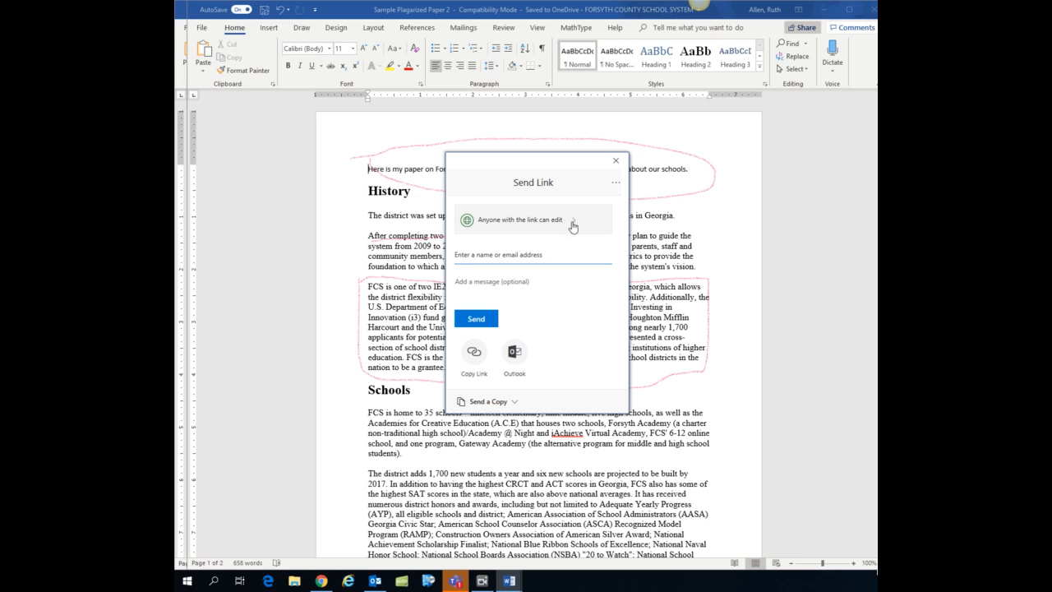
left_click(573, 226)
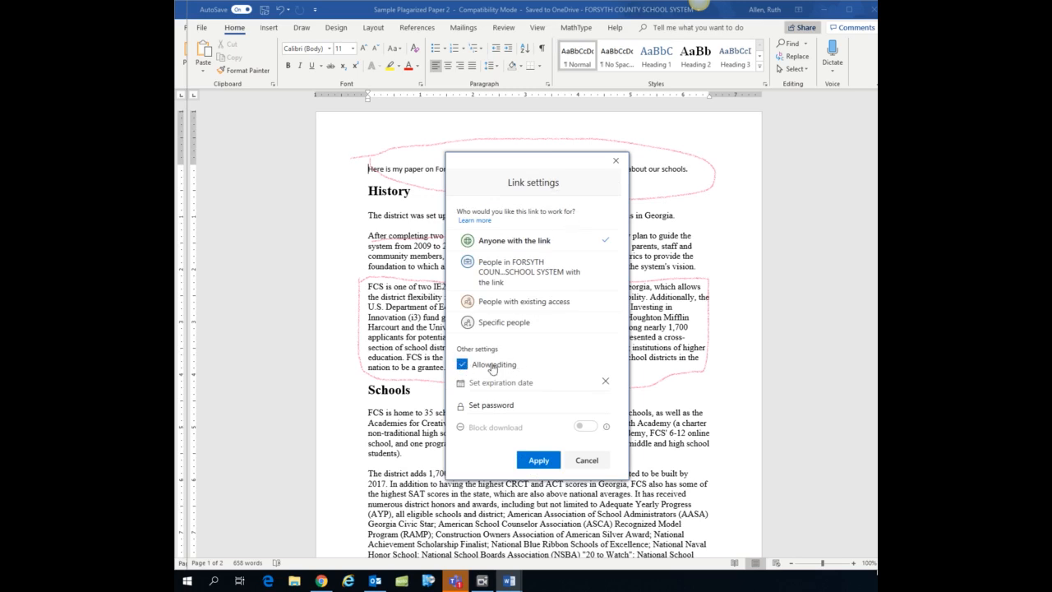
left_click(464, 366)
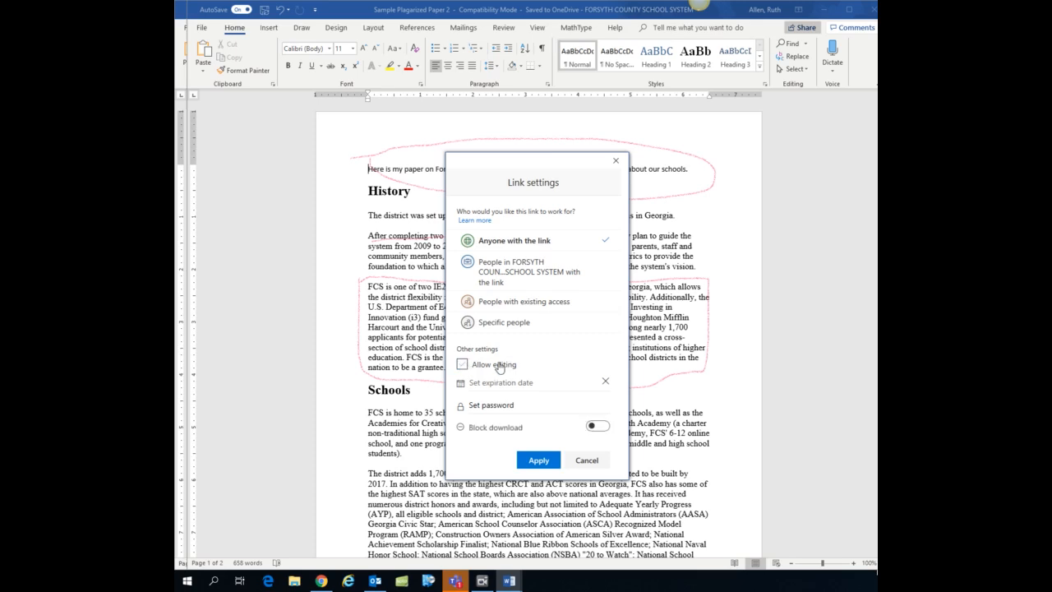
left_click(499, 367)
Limit the link to people in FORSYTH COUNTY SCHOOL SYSTEM and apply the link settings.
left_click(539, 277)
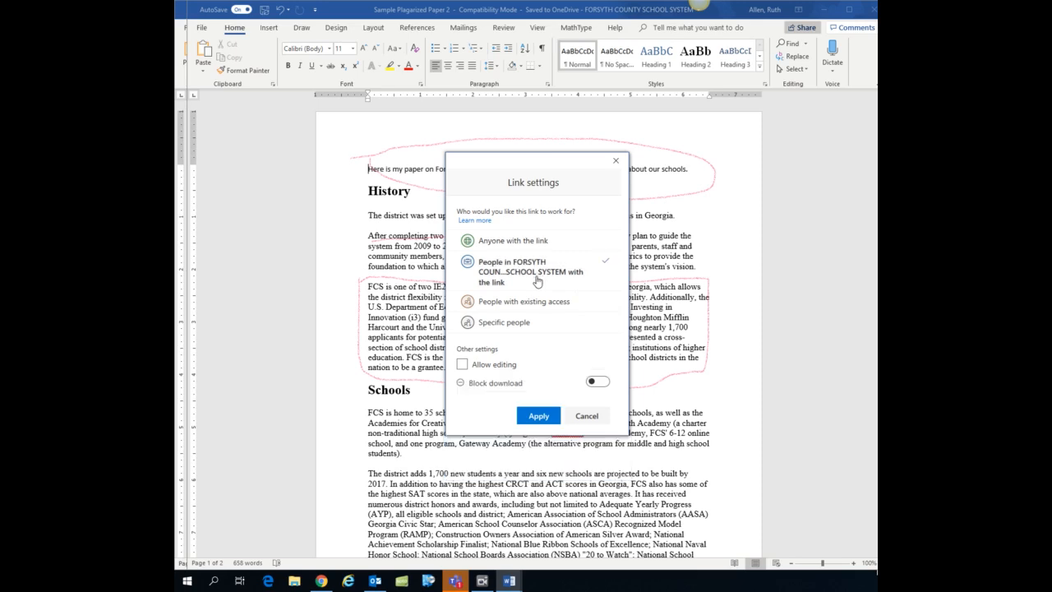
left_click(519, 326)
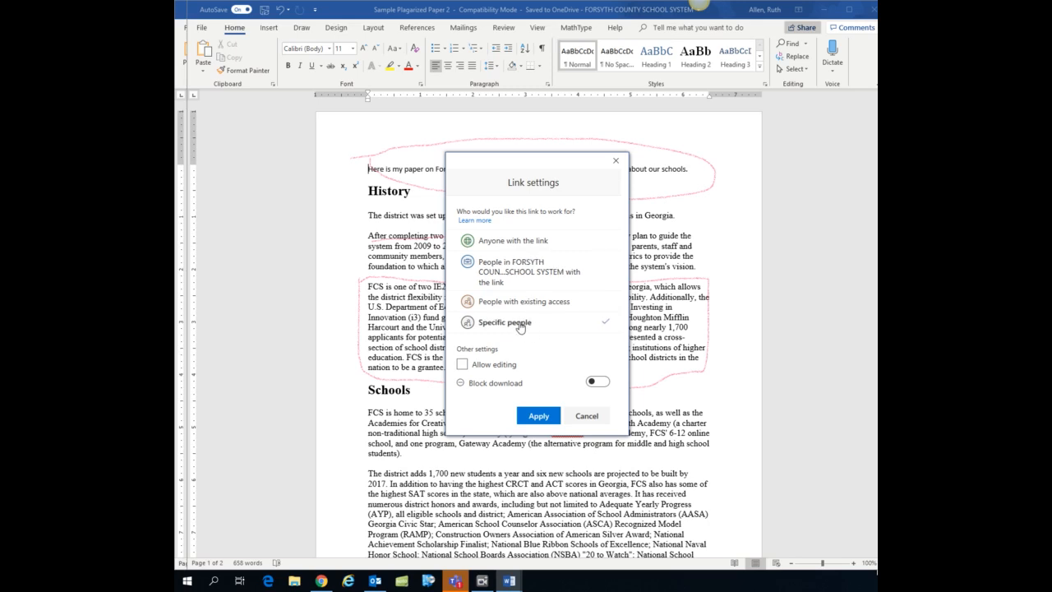
left_click(533, 266)
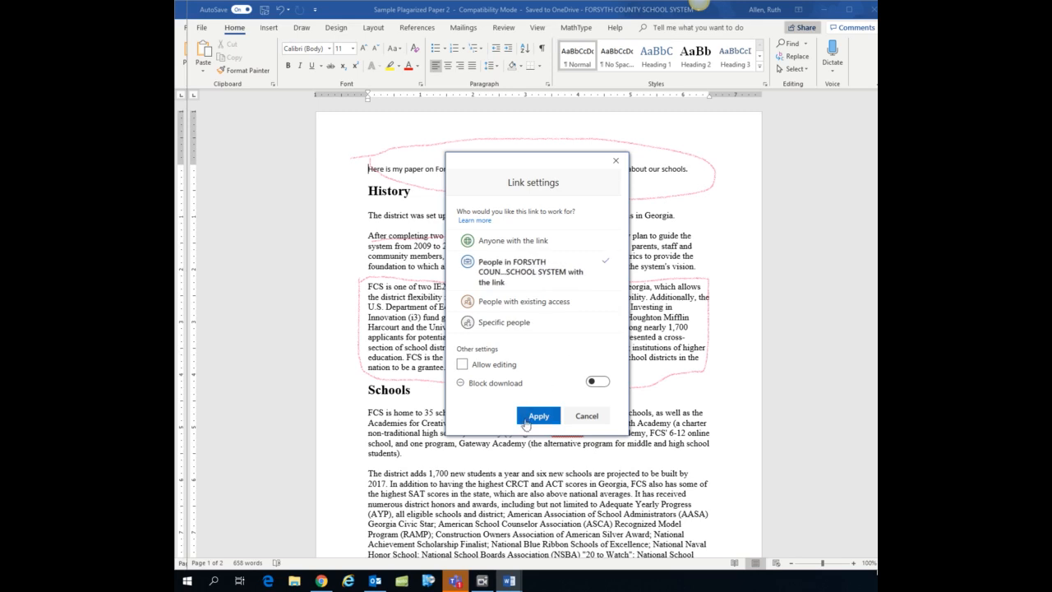
left_click(526, 421)
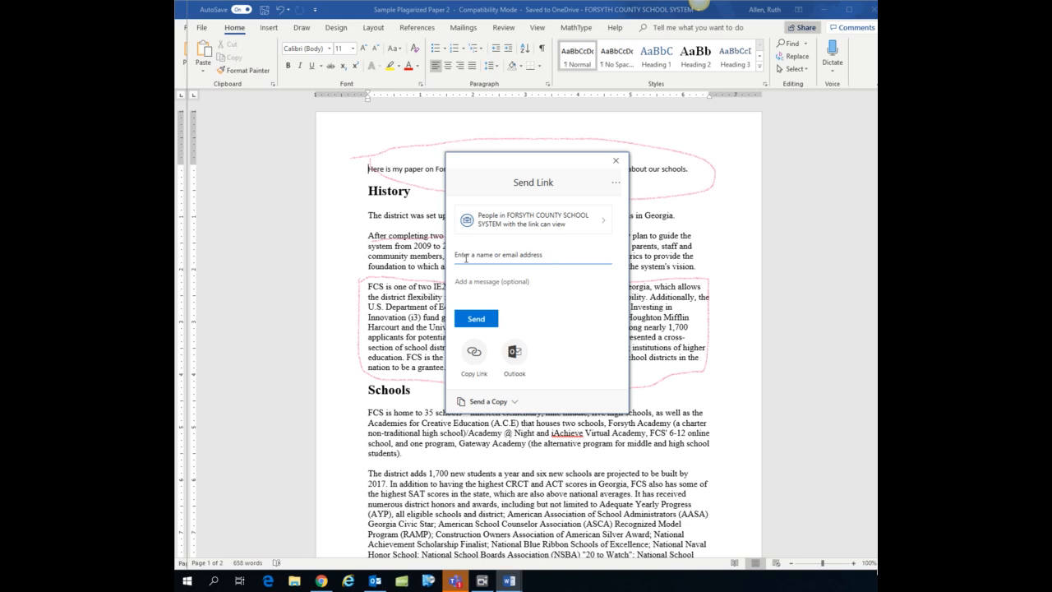
Search the school directory by surname and add a staff member as the link recipient.
left_click(541, 257)
type("loch")
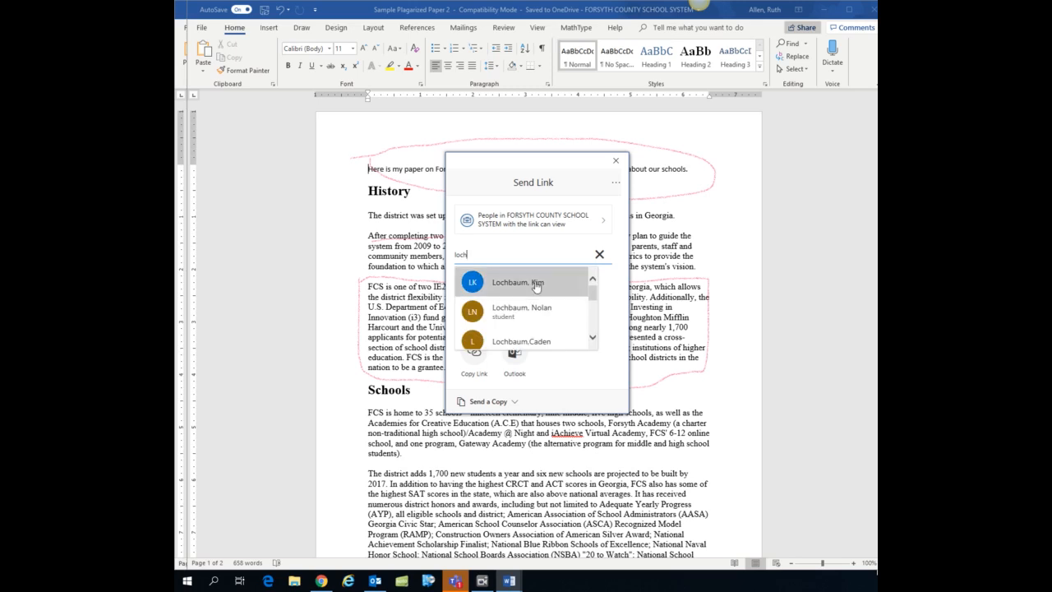
left_click(536, 284)
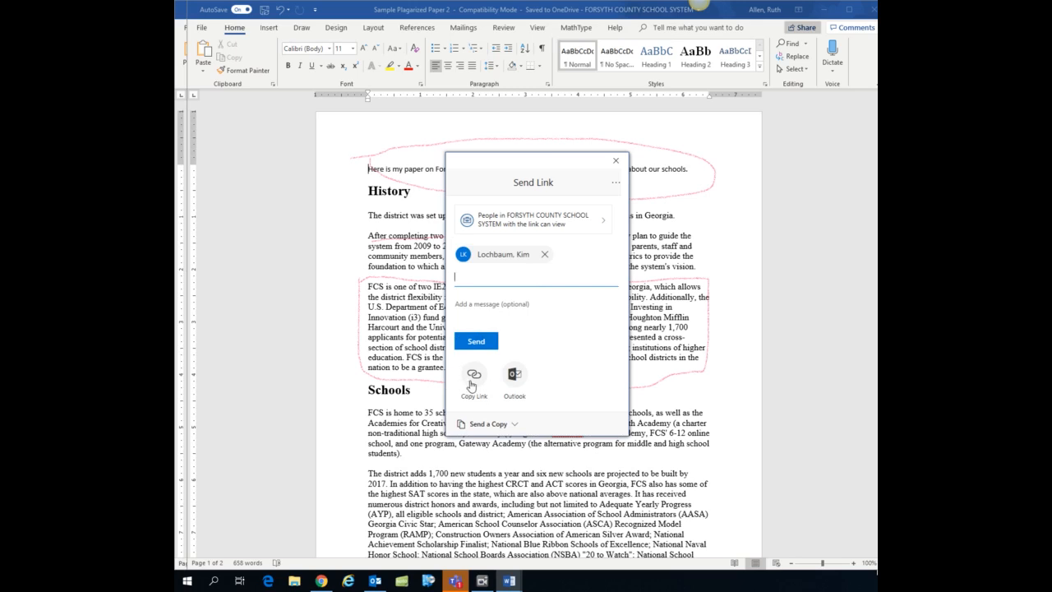
Copy the sharing link to the document and close the share dialog.
left_click(475, 378)
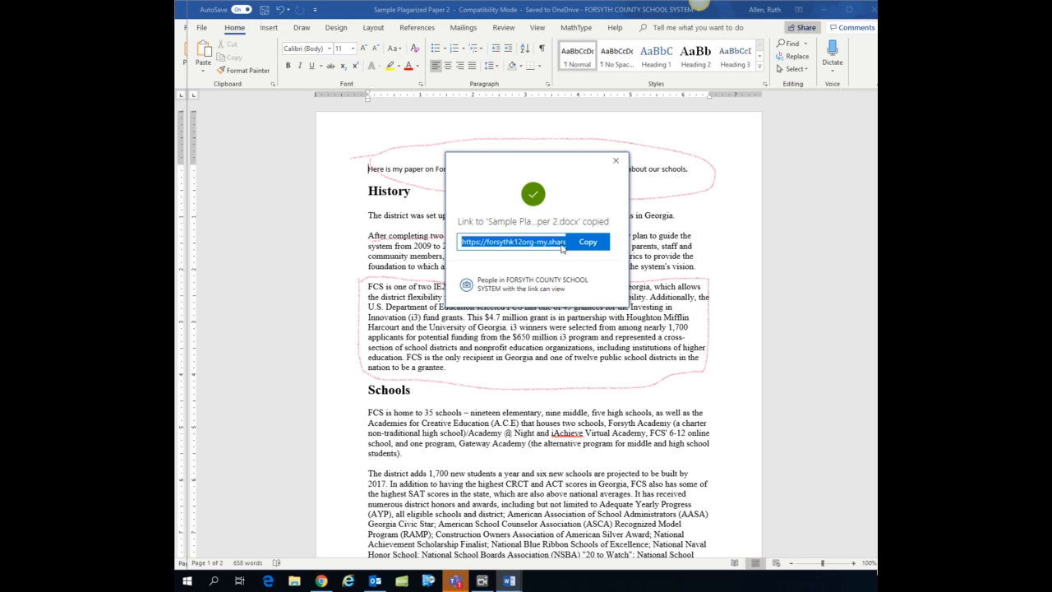
left_click(616, 160)
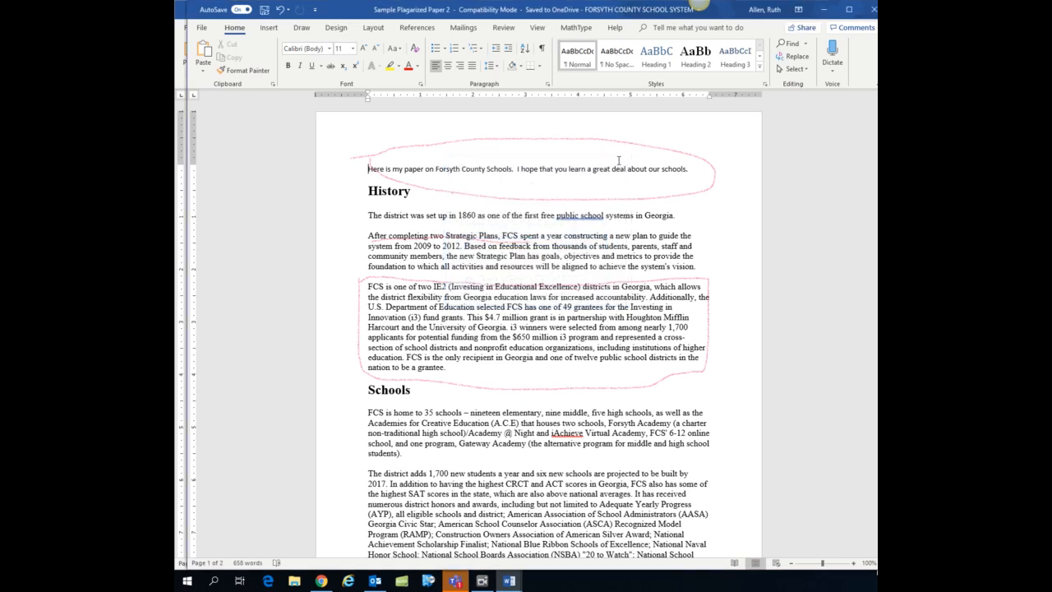